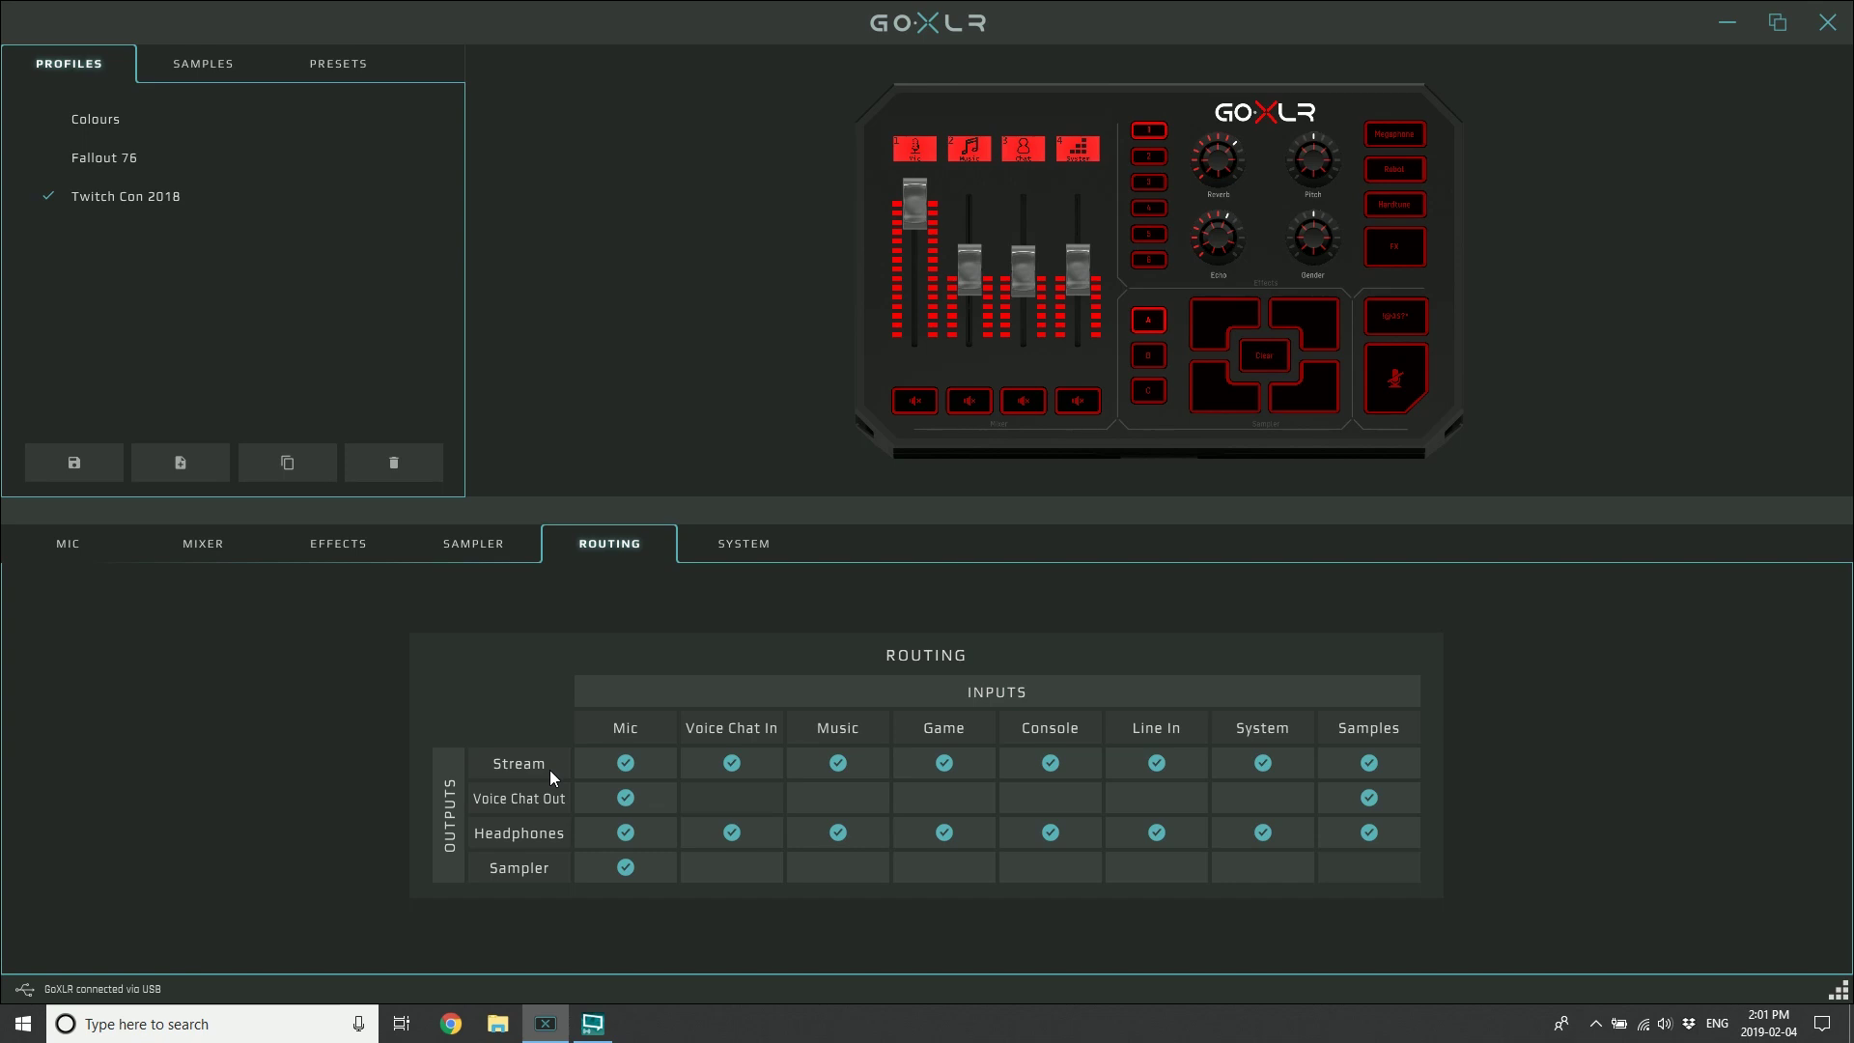
Step: Toggle Voice Chat In to Stream off and back on, then route Music to Voice Chat Out
click(720, 773)
click(869, 764)
click(929, 760)
click(752, 762)
Step: Uncheck the Music cell for the Voice Chat Out output in the routing matrix
click(872, 794)
Step: Re-route Music to Stream and Headphones, toggling Line In to Headphones off and on
click(828, 833)
click(843, 766)
click(1159, 839)
click(1144, 841)
click(827, 845)
click(629, 871)
click(763, 868)
click(624, 867)
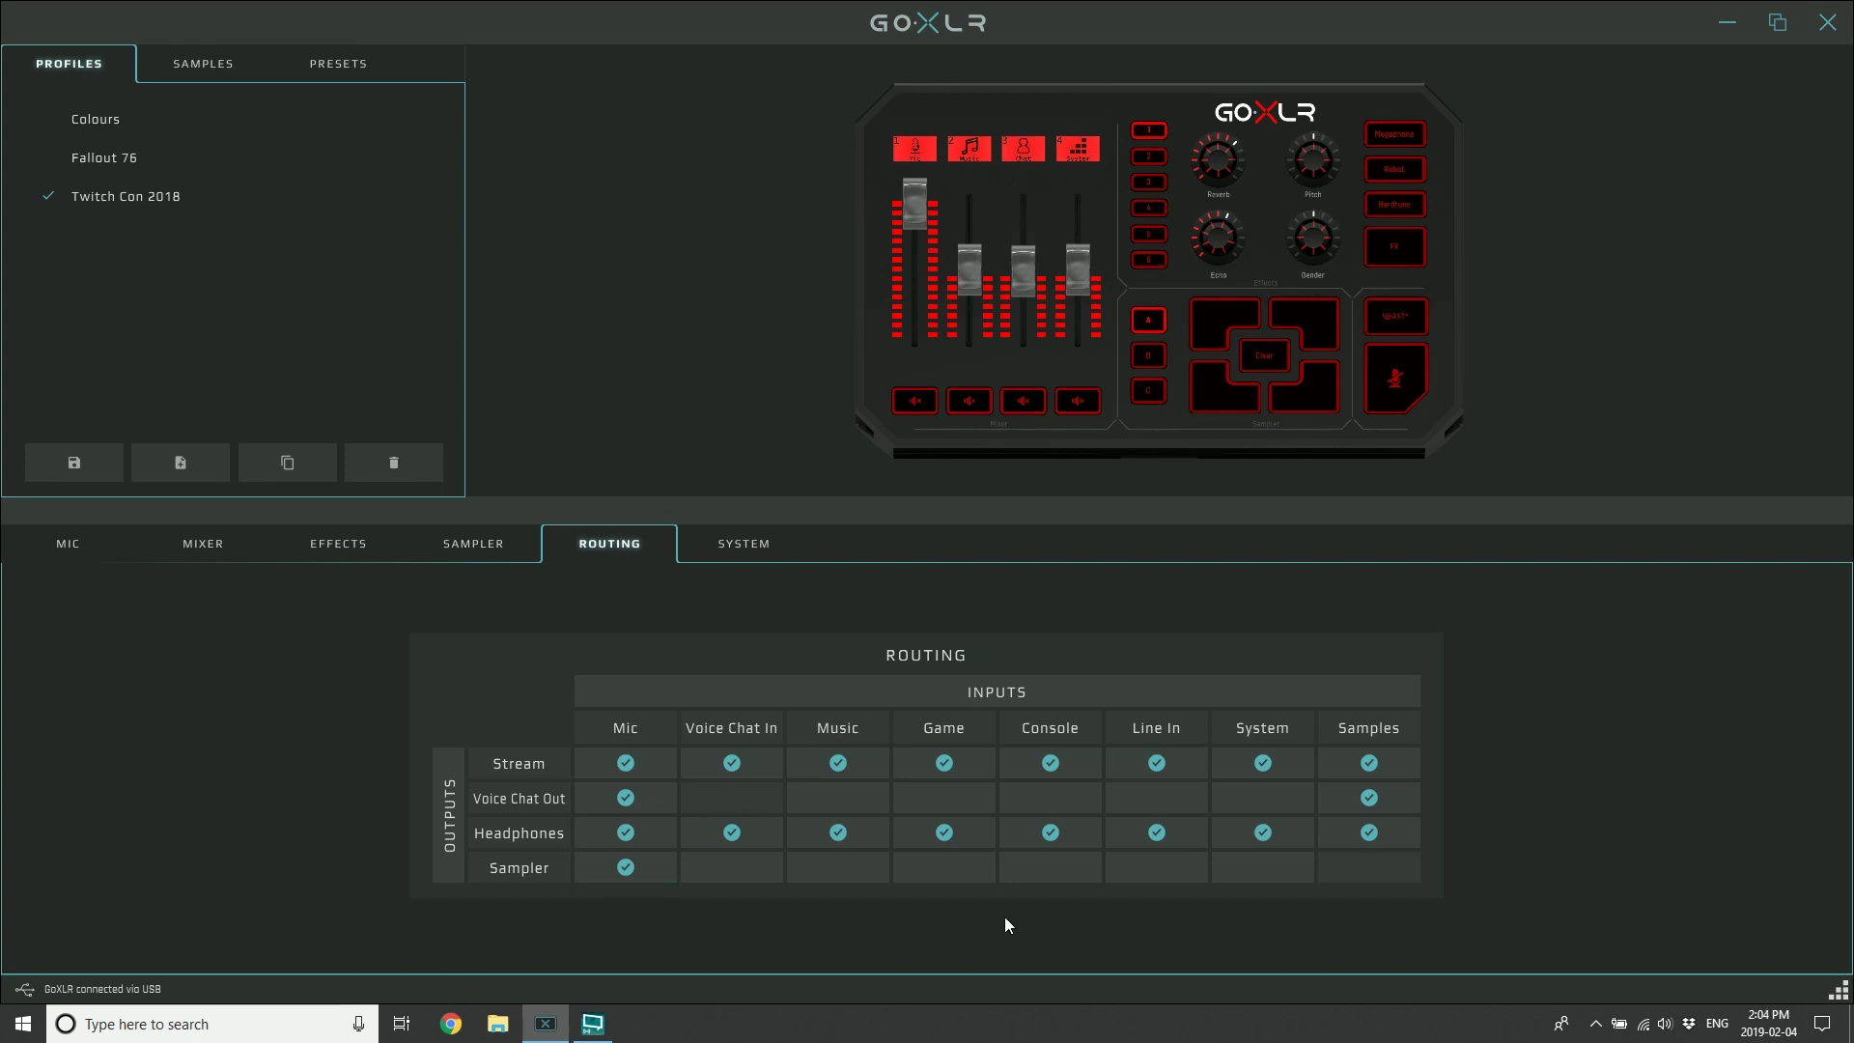